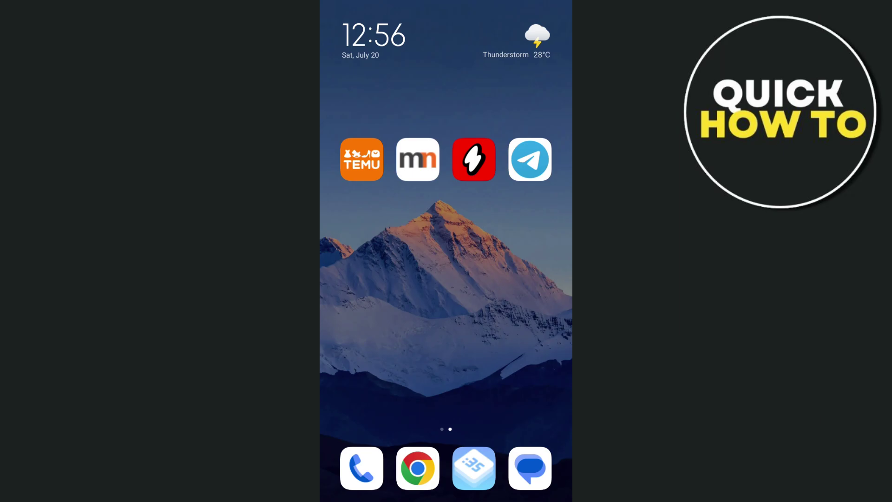
# - Launch Telegram and open its navigation drawer over the chat list
pyautogui.click(530, 159)
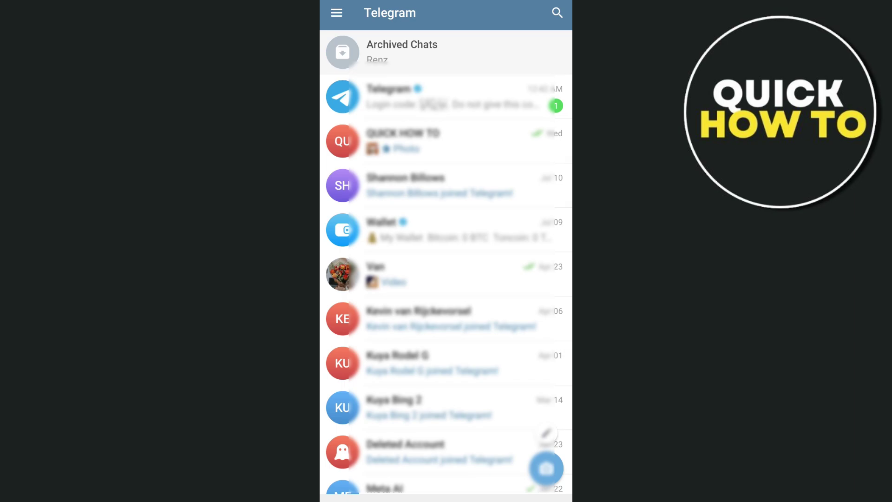
pyautogui.click(336, 12)
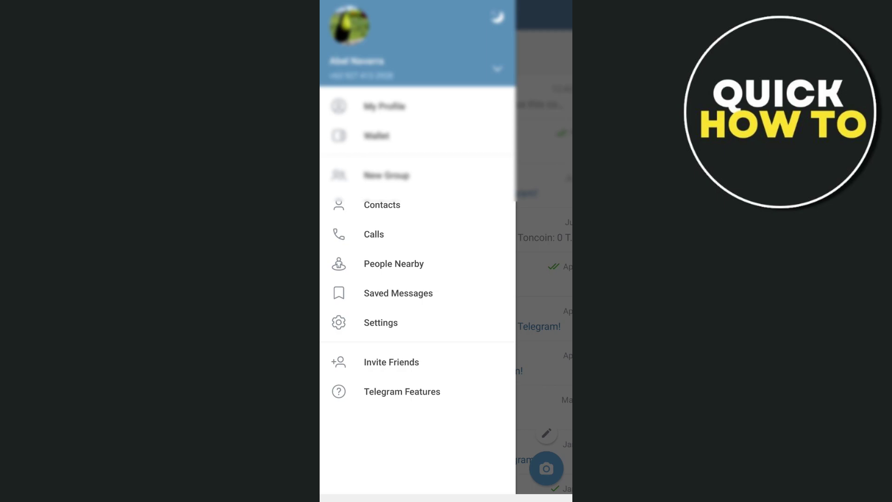
# - Go to Settings, then Devices, to list this device and the Chrome web session
pyautogui.click(381, 323)
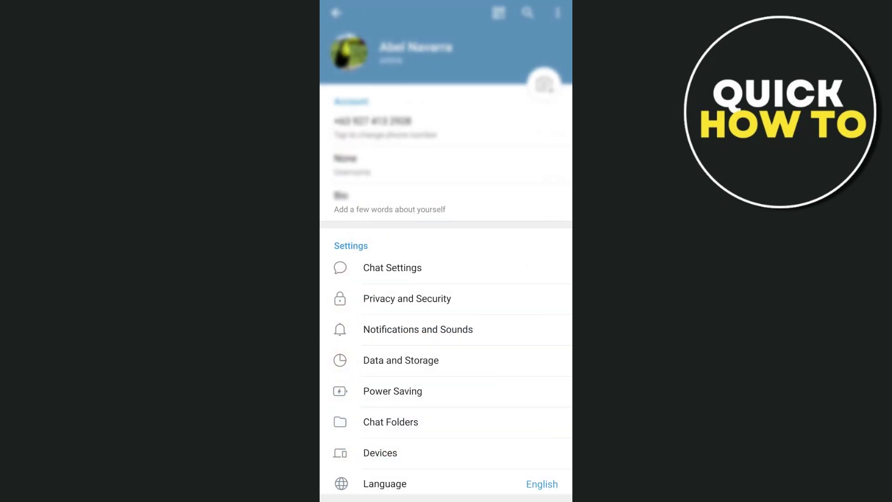
pyautogui.scroll(-5, 446, 279)
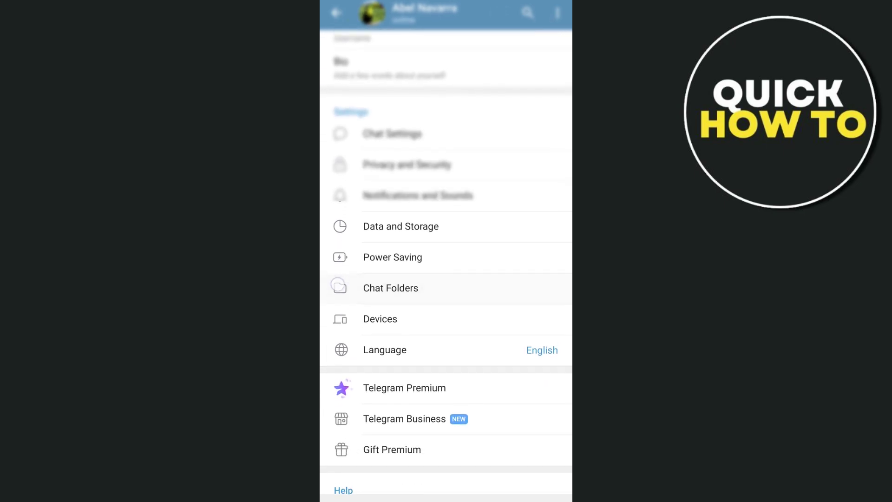
pyautogui.click(363, 256)
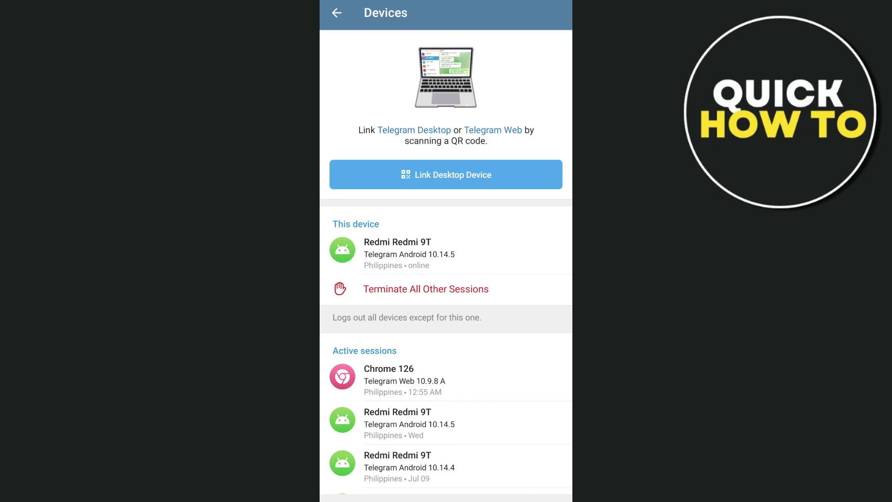
# - Start Link Desktop Device to open the QR code scanner
pyautogui.click(447, 175)
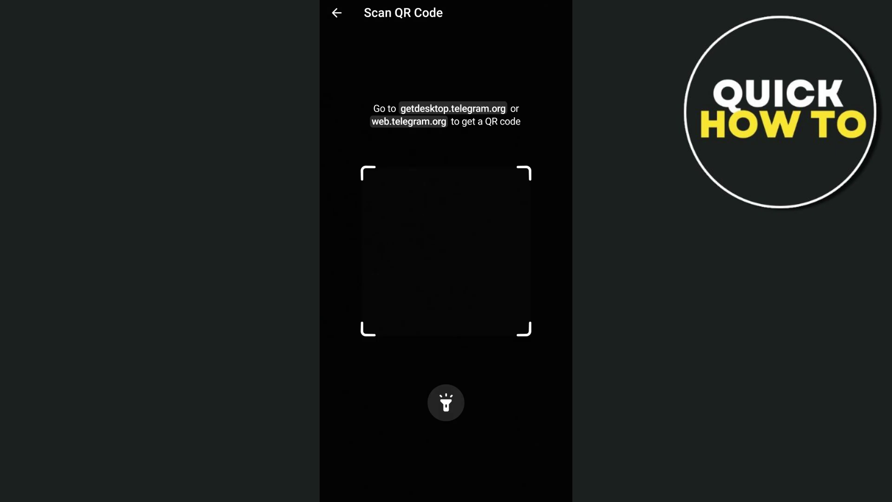